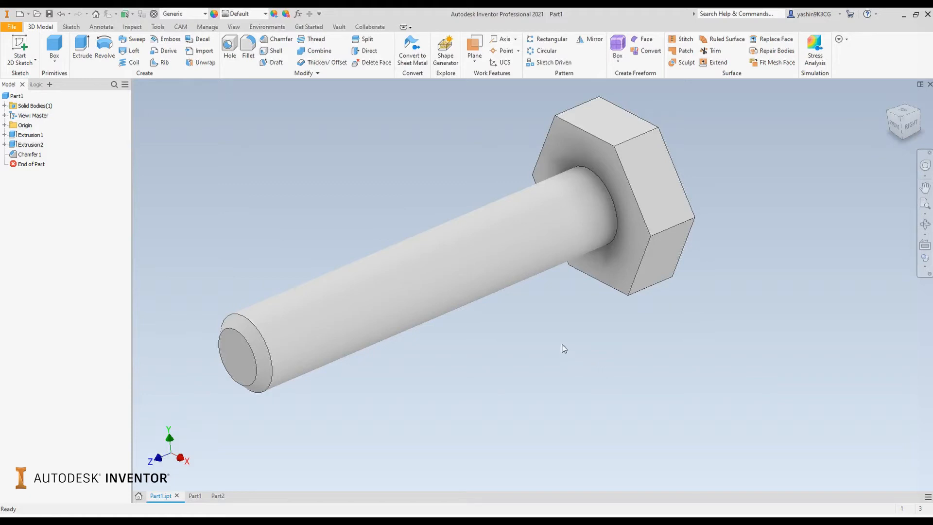
Step: Start a Thread feature on the bolt's cylindrical shank face, picked near the hexagonal head
mouse_move(562, 345)
shift+middle_down()
mouse_move(556, 337)
mouse_move(558, 346)
shift+middle_up()
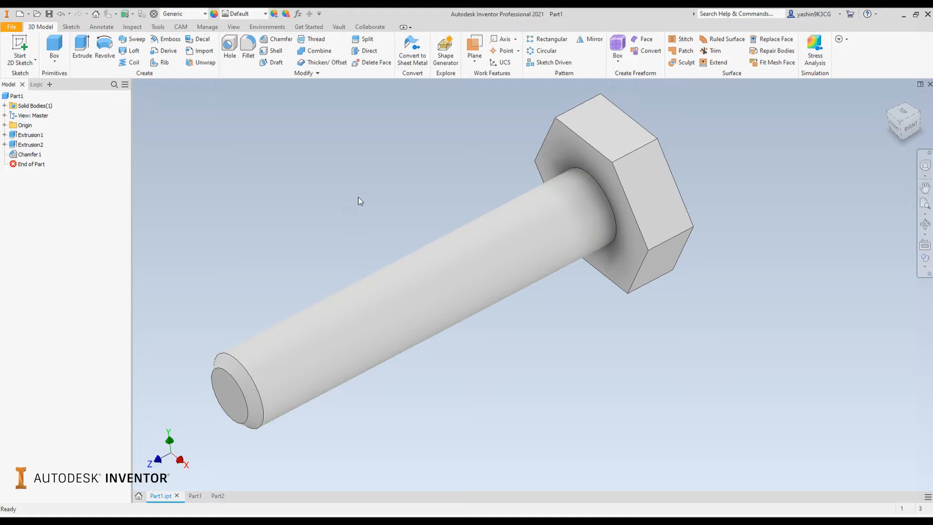
click(317, 40)
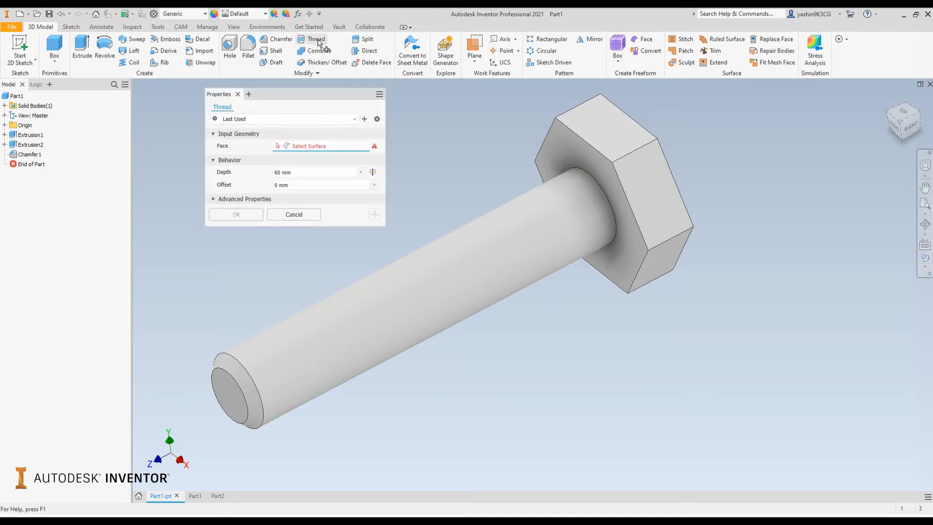
drag(306, 93, 281, 95)
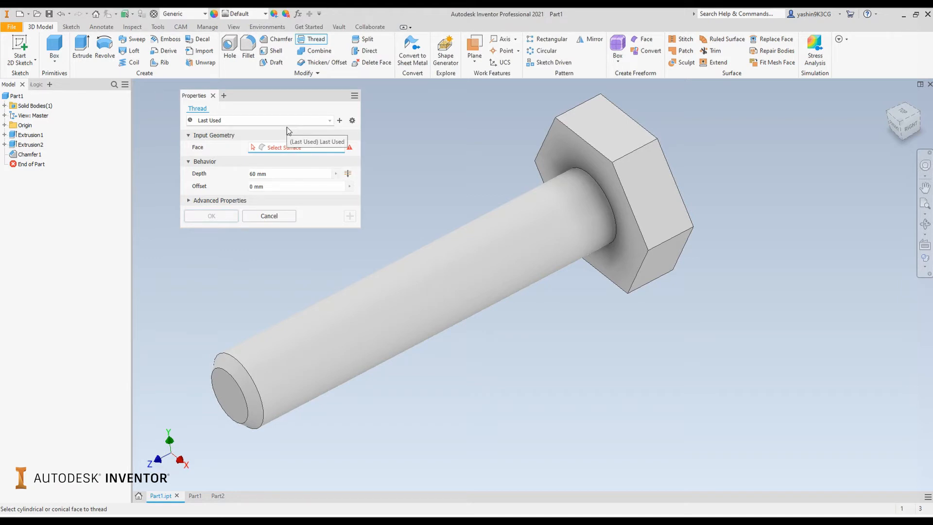
middle_drag(467, 131, 486, 145)
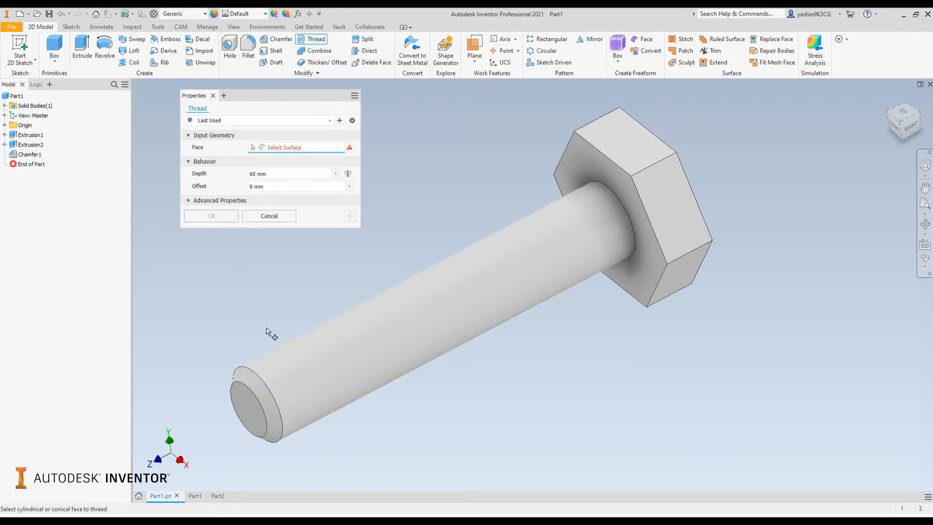
click(581, 200)
scroll(605, 215, down, 5)
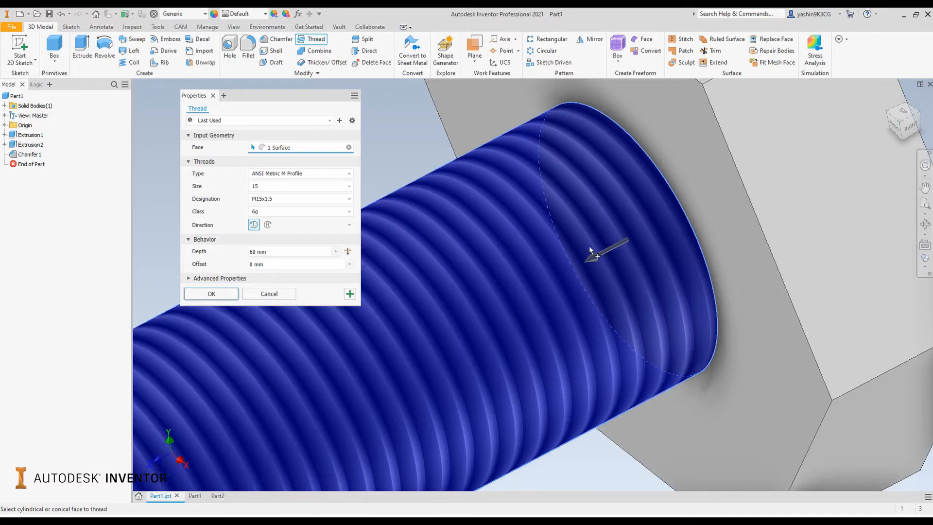
scroll(597, 241, up, 5)
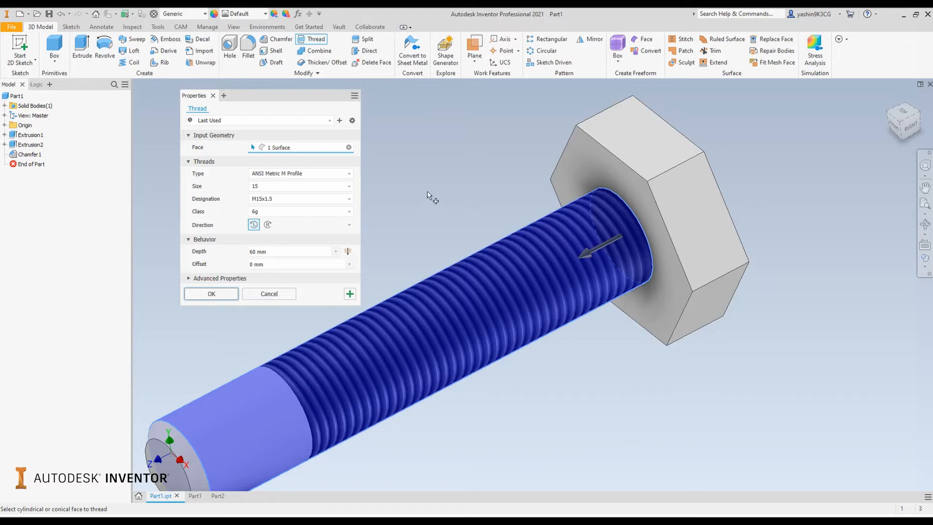
middle_drag(427, 198, 483, 150)
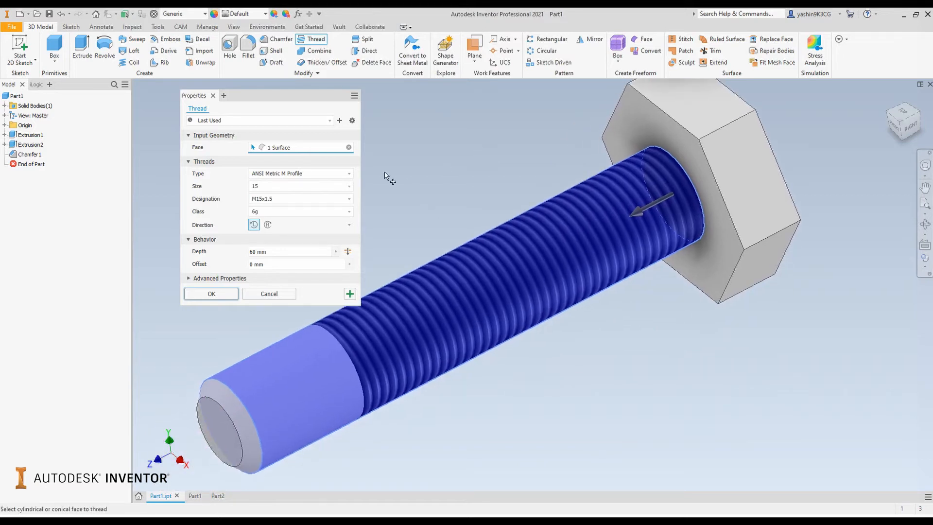
Step: Clear the thread's face selection and pick the shank near its chamfered tip to start the thread there
click(349, 147)
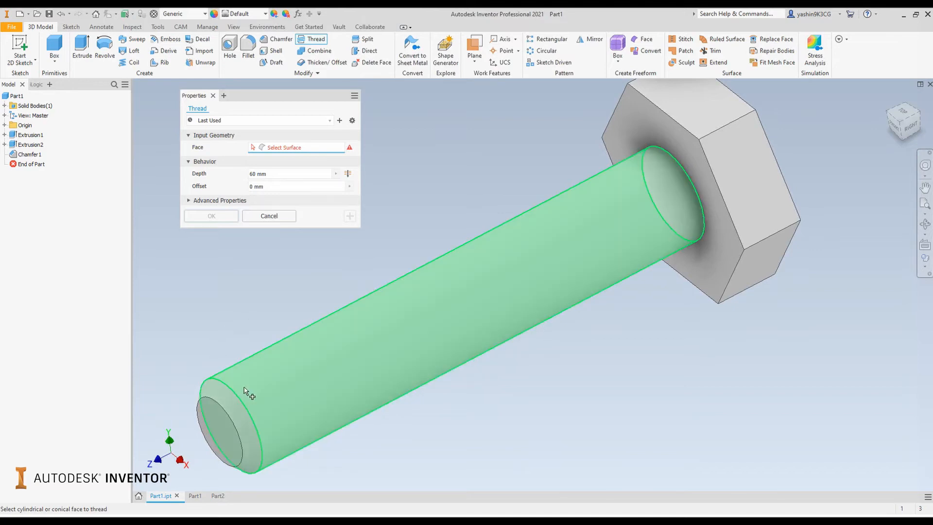
click(244, 388)
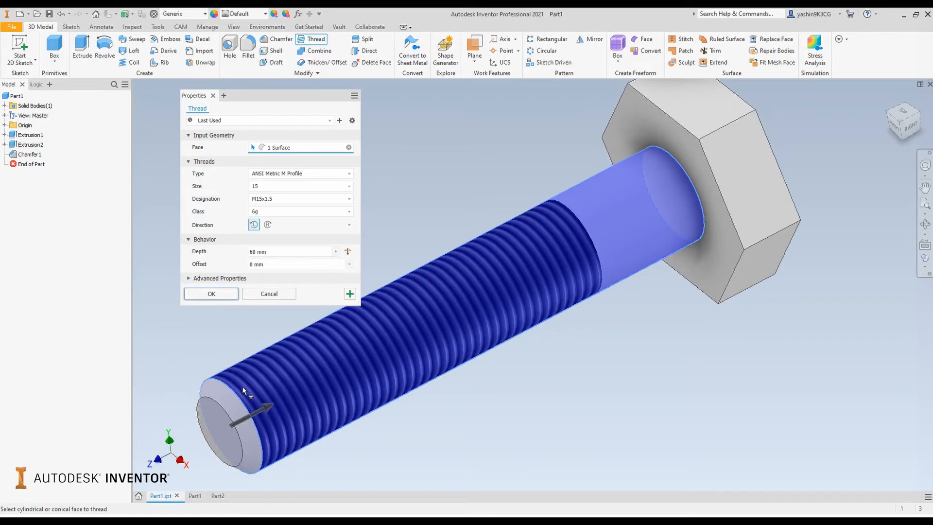
click(242, 387)
middle_drag(432, 167, 472, 180)
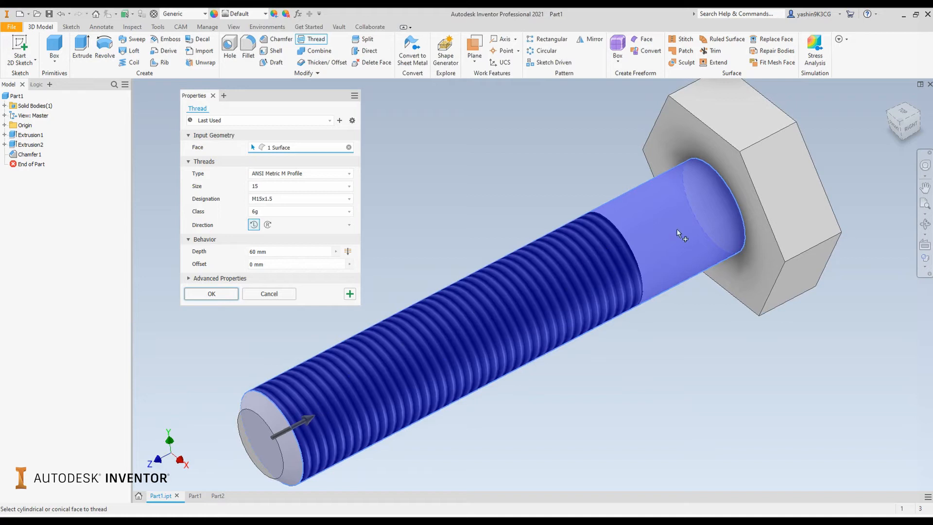
Step: Reselect the shank face near the hexagonal head so the thread starts from the head side
click(349, 148)
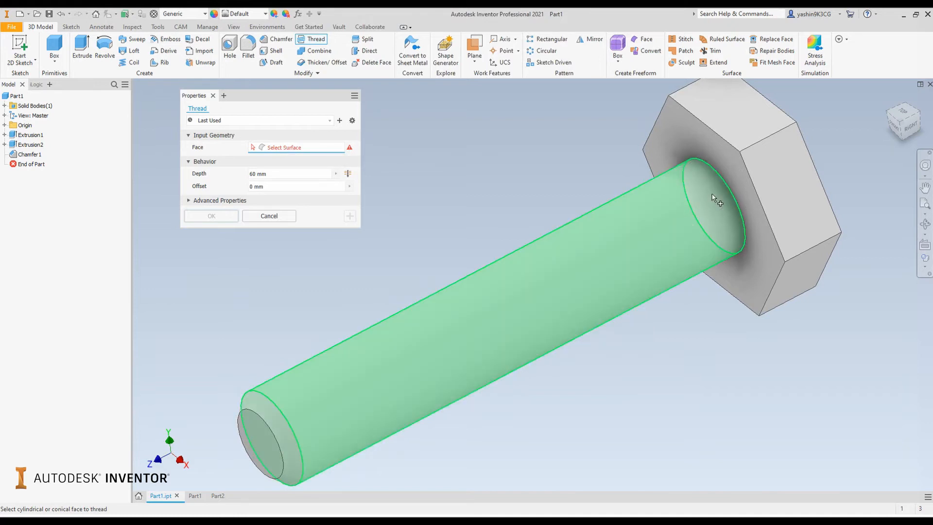
click(713, 196)
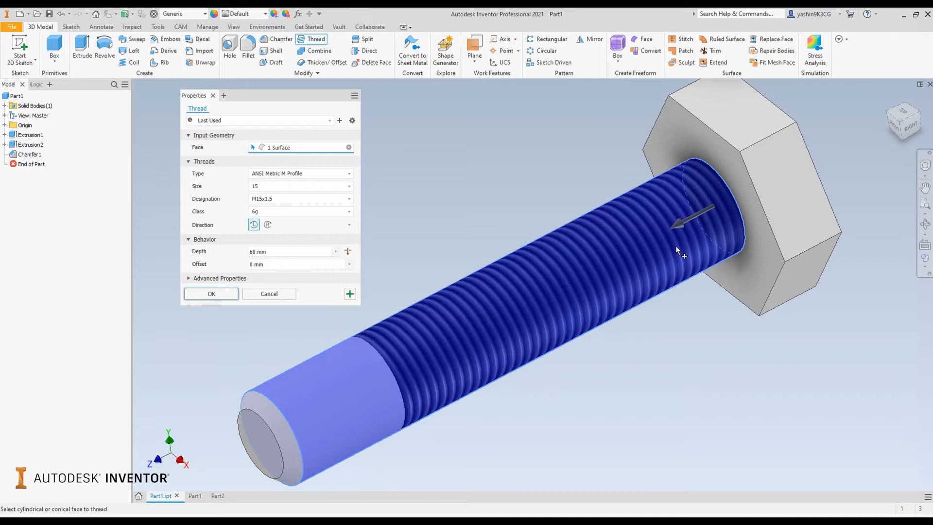
middle_drag(490, 177, 470, 164)
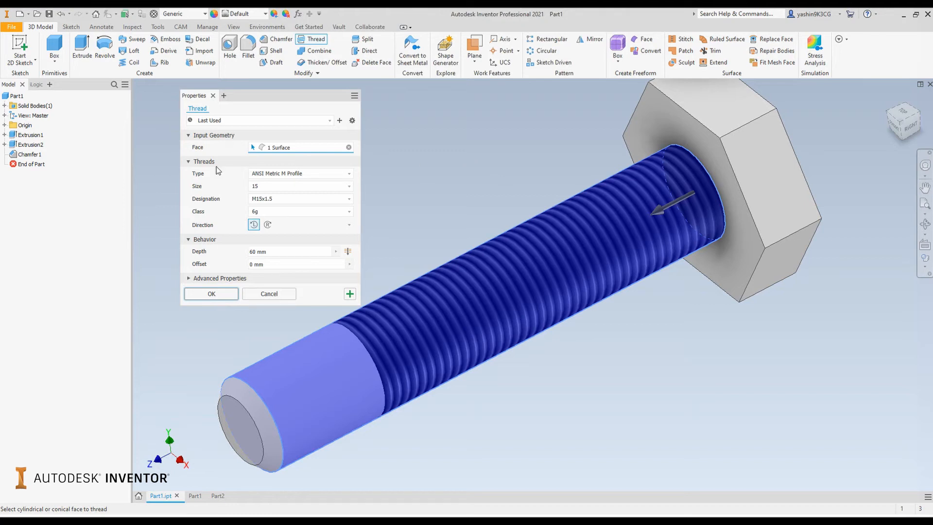
Step: Set the thread type to ISO Metric profile and review the available thread designations
click(309, 174)
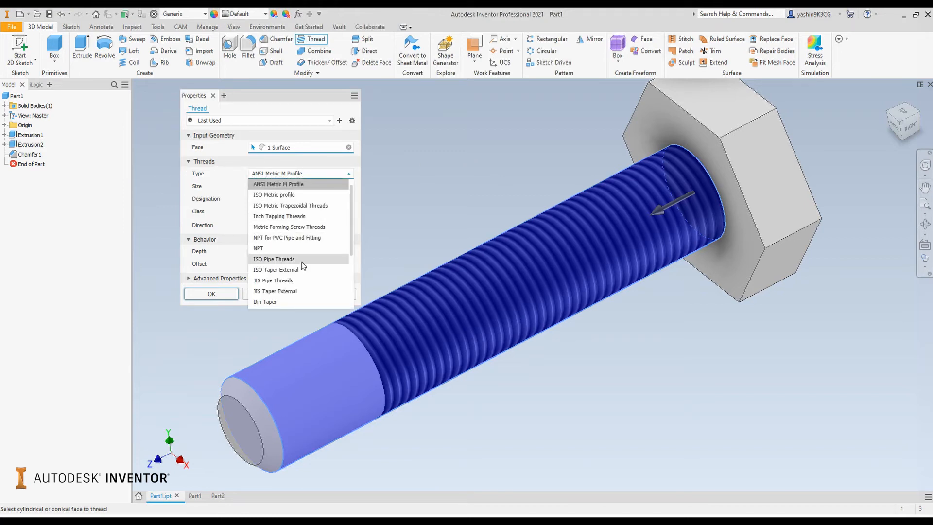
click(305, 196)
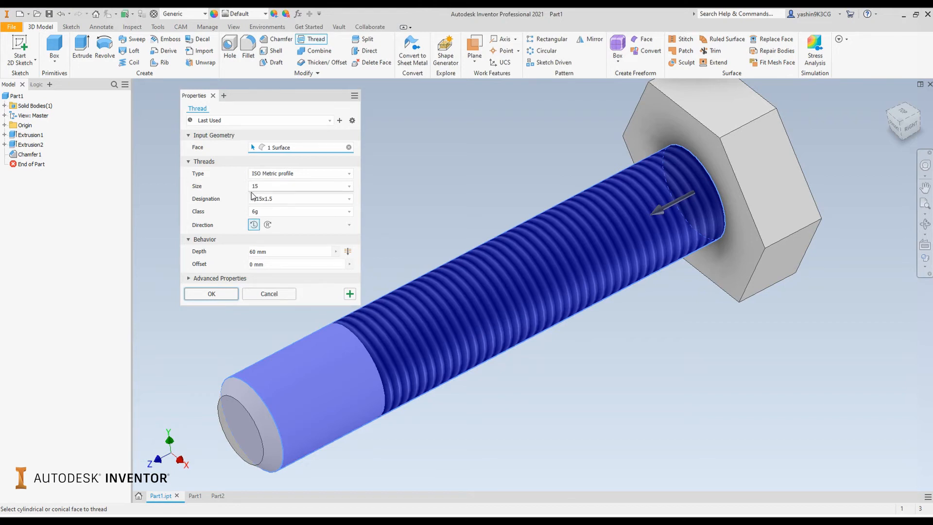
middle_drag(484, 196, 497, 199)
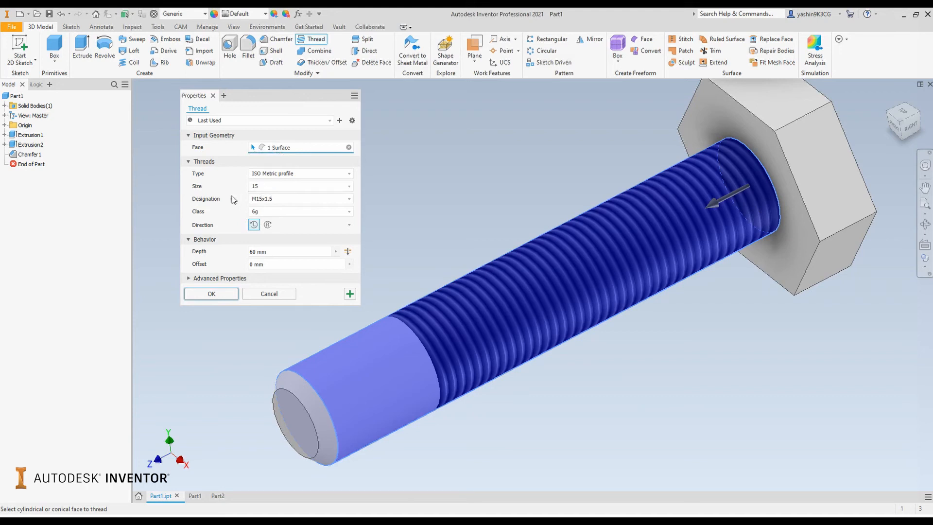
click(301, 198)
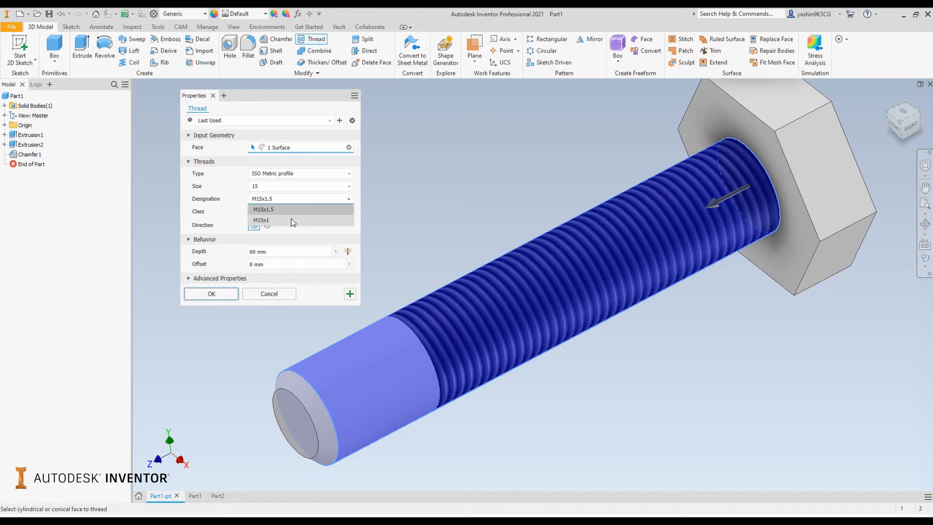
click(226, 208)
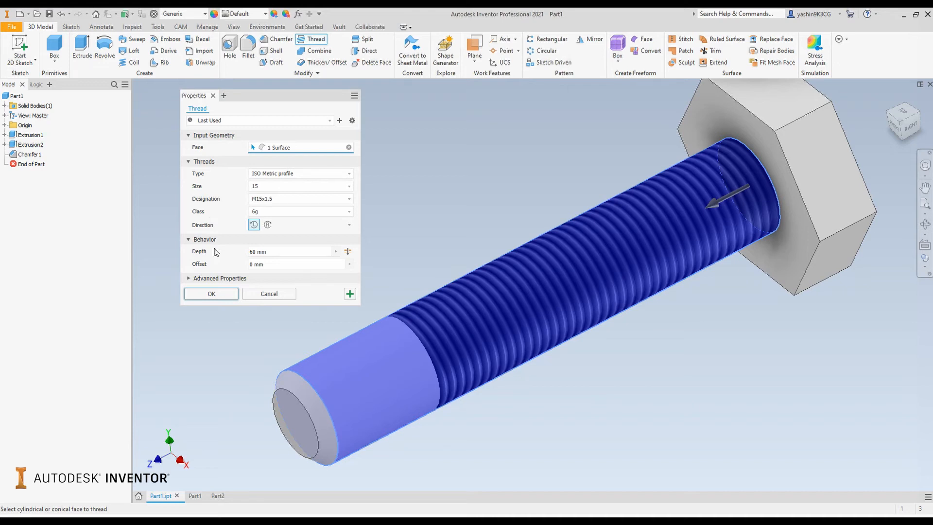
Step: Try a 70 mm thread depth and the full-depth option, and switch full depth off again
click(274, 251)
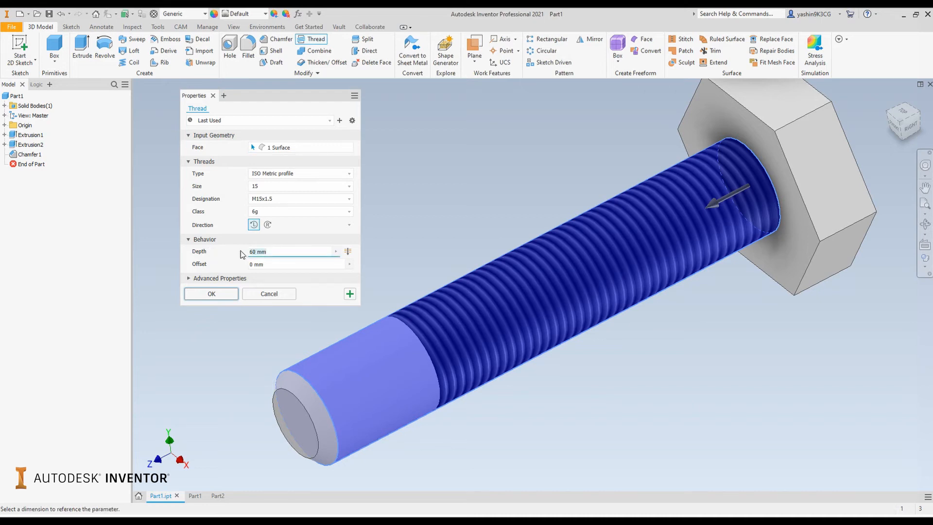
text(70)
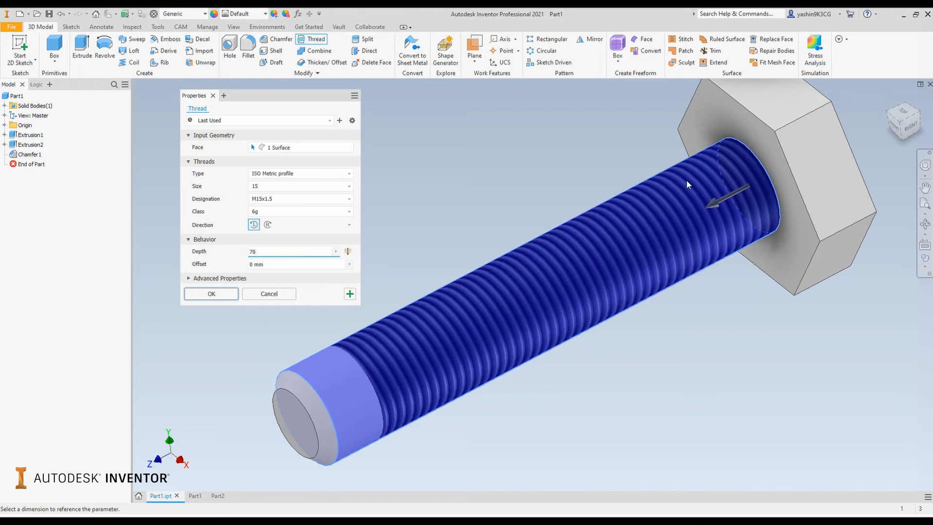
click(347, 251)
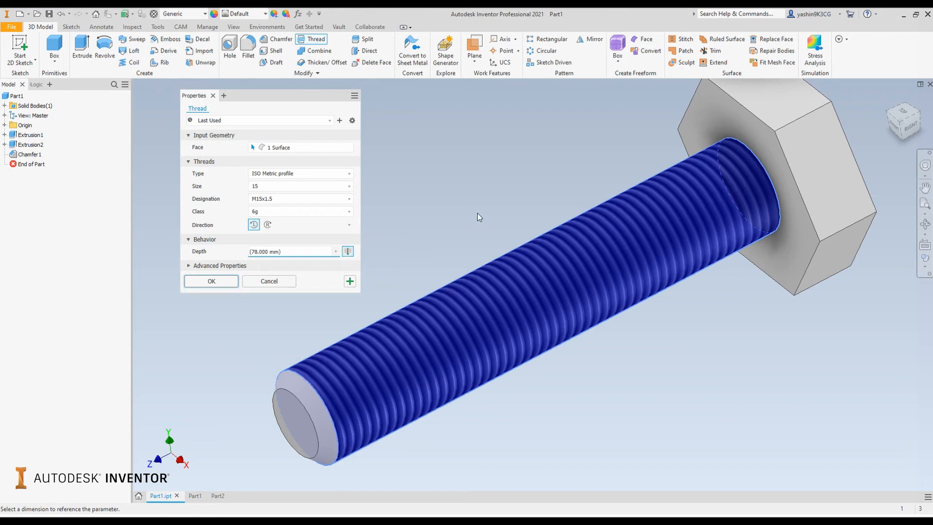
middle_drag(477, 213, 538, 201)
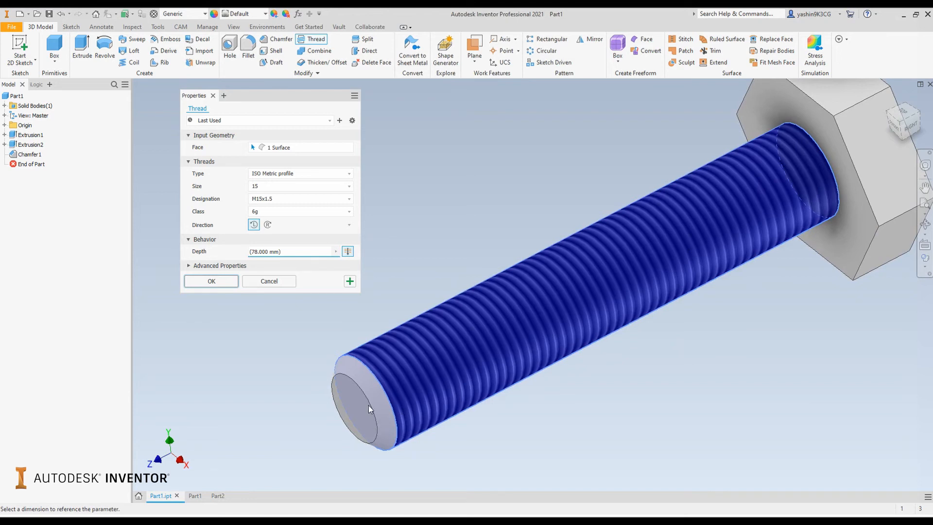
click(348, 251)
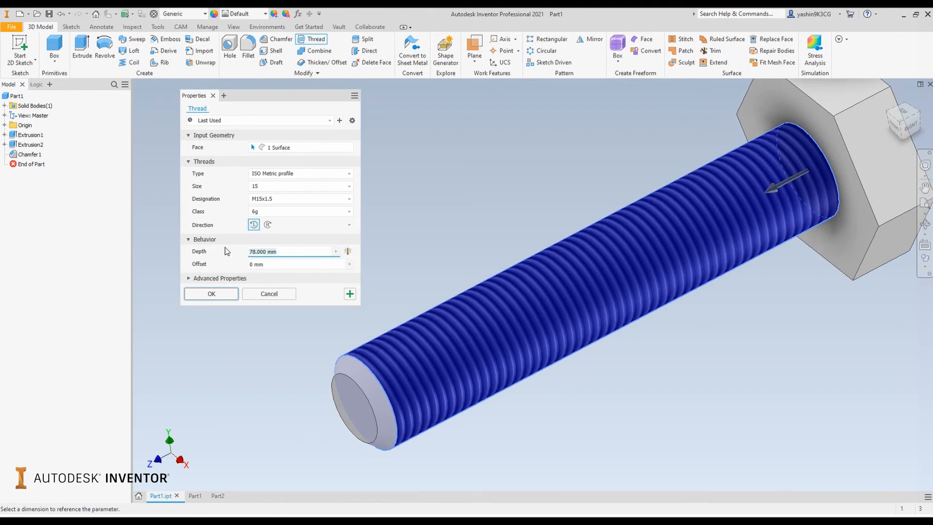
Step: Set the thread depth to 60 mm and its offset from the head to 20 mm, and create the thread
key(ctrl+a)
text(60)
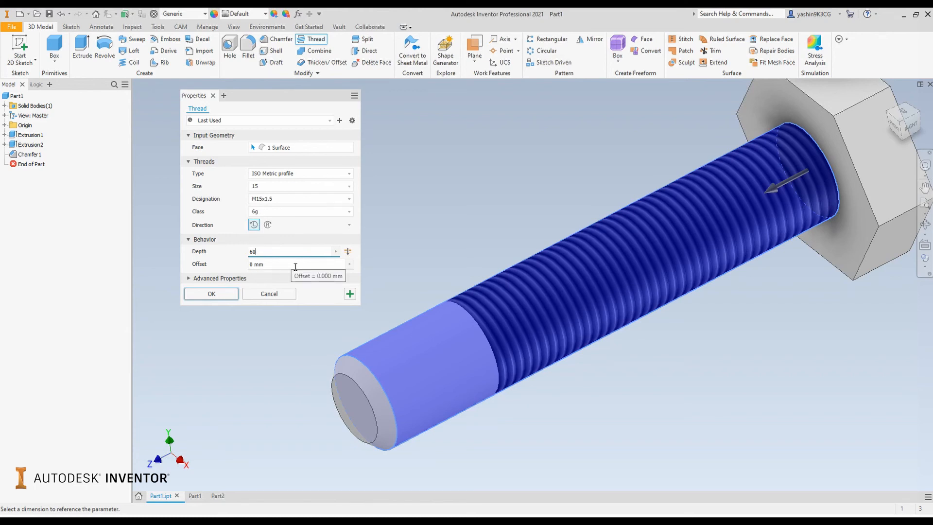
middle_drag(505, 193, 481, 191)
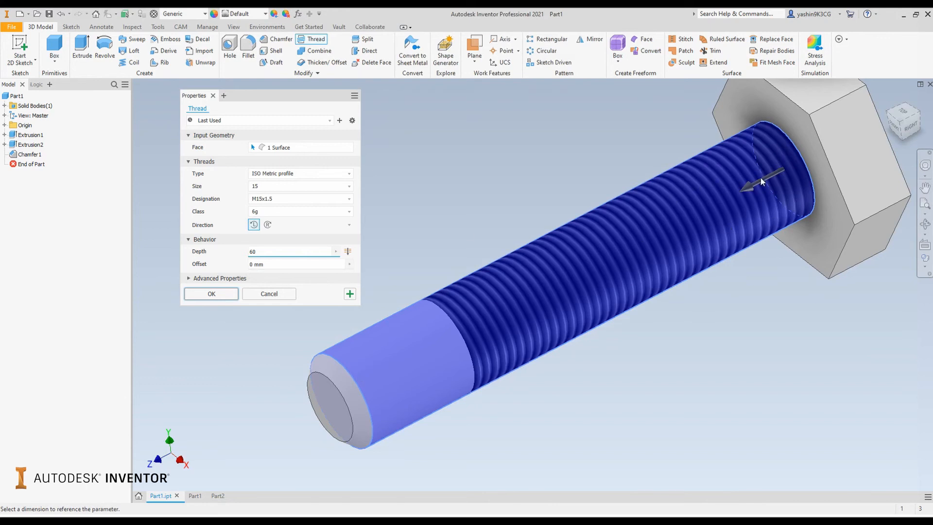
click(273, 265)
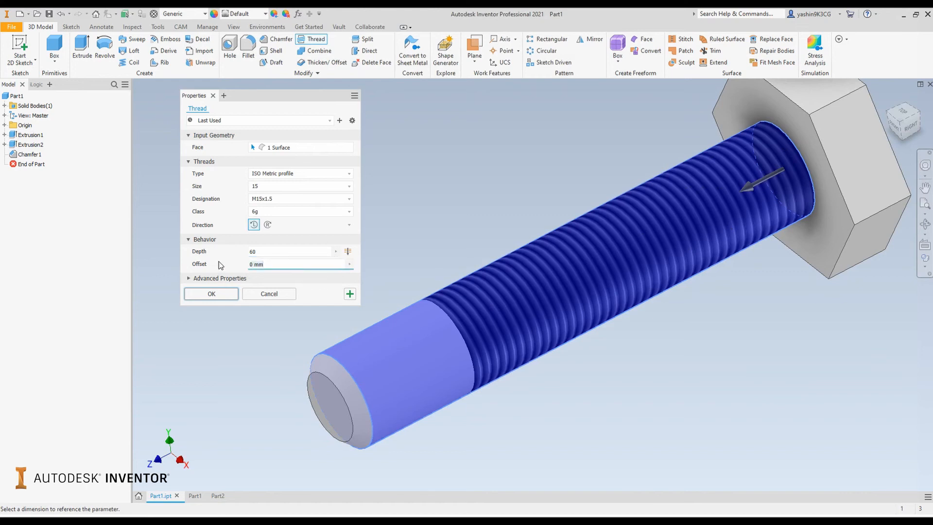
text(20)
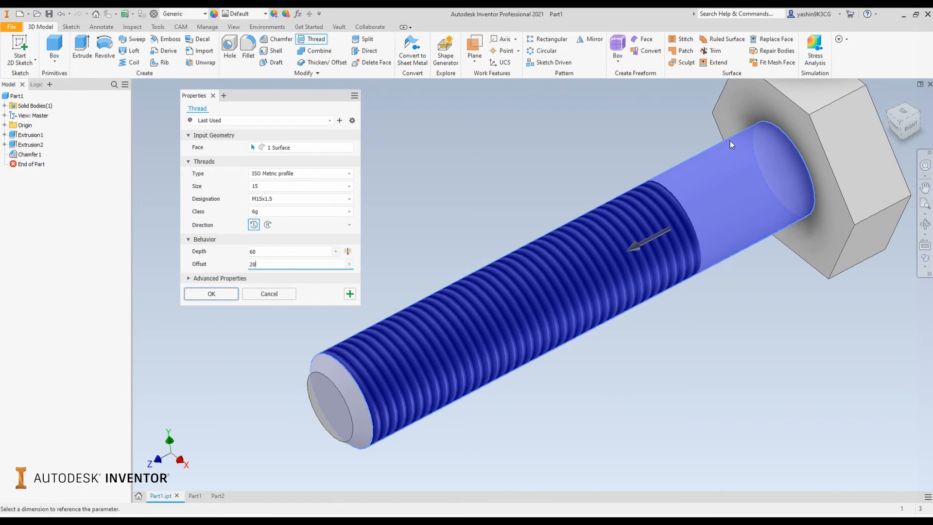
click(211, 293)
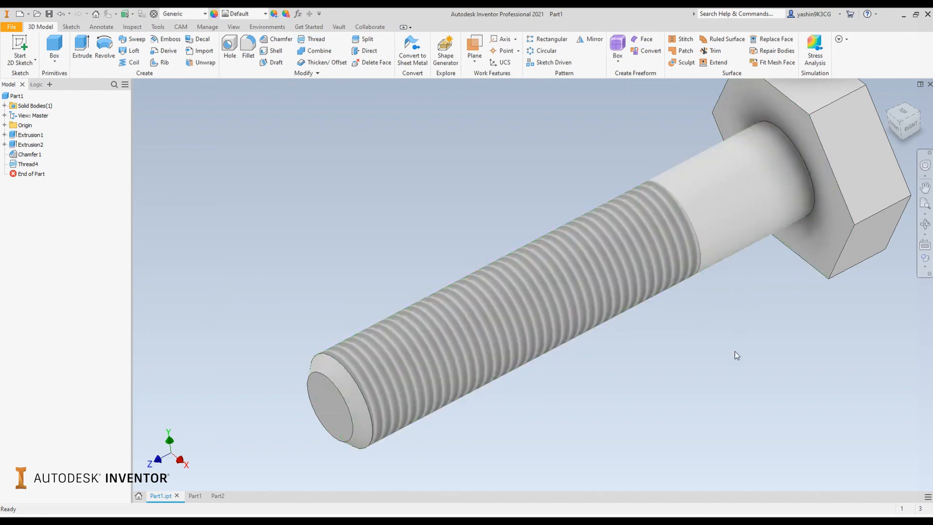
middle_drag(735, 355, 677, 329)
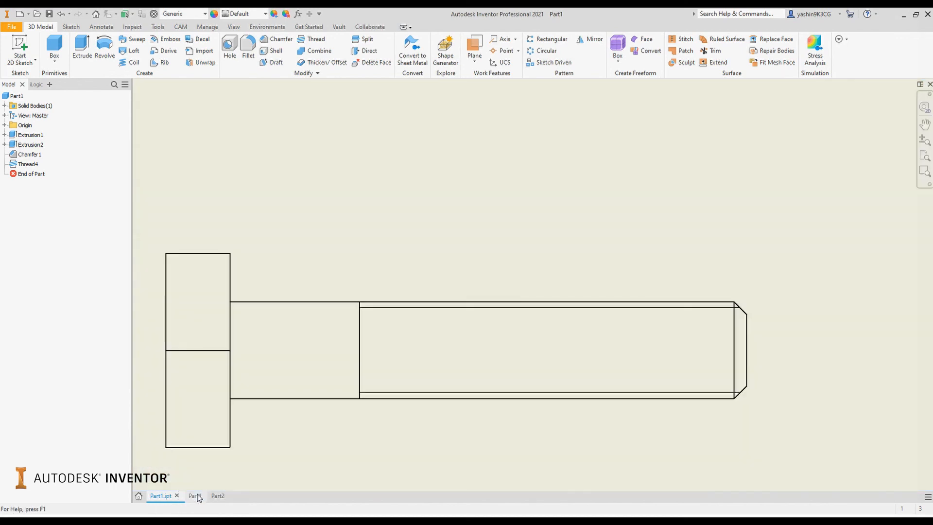
Step: In the bolt's Part1 drawing, add a Hole and Thread note to the thread's upper edge, placed above the shank
click(194, 495)
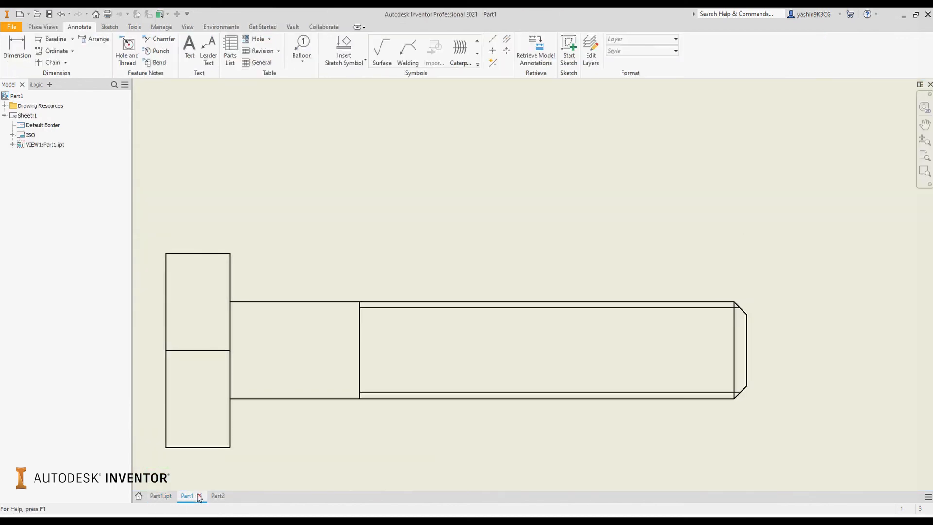
click(125, 64)
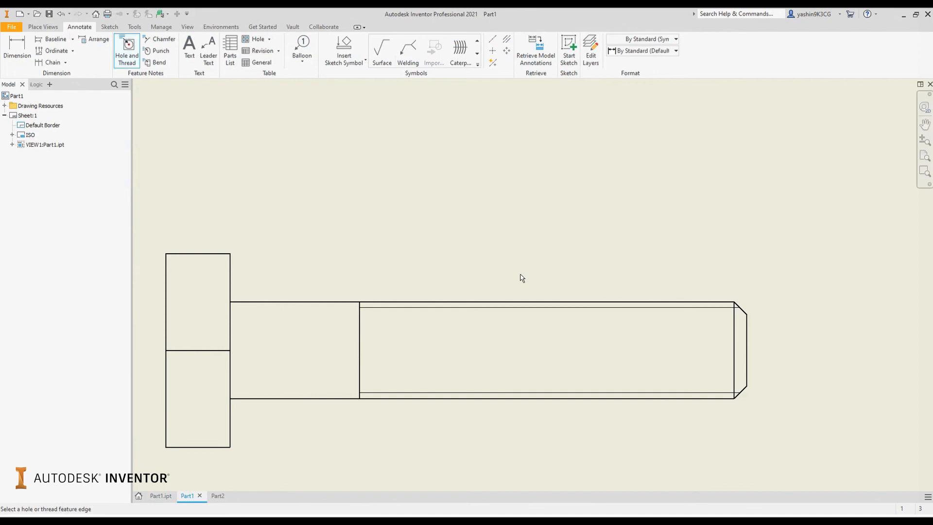
click(465, 301)
click(524, 222)
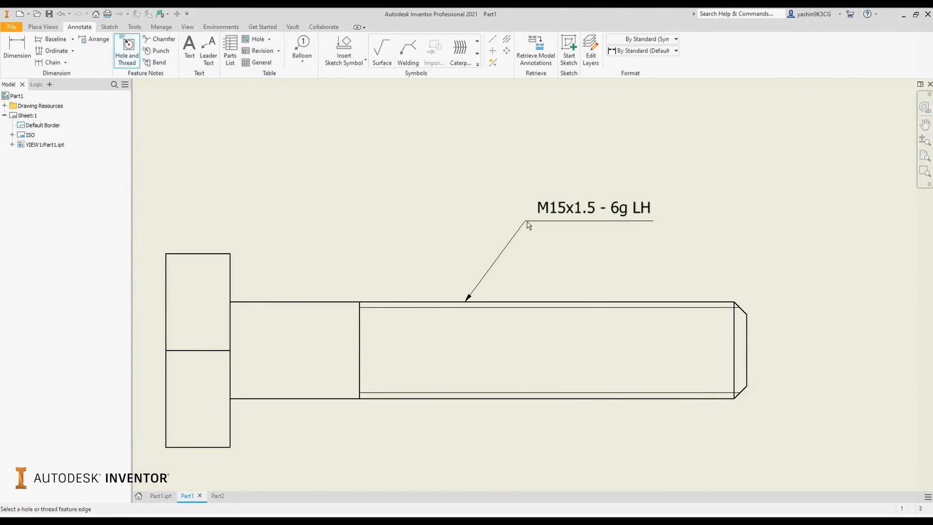